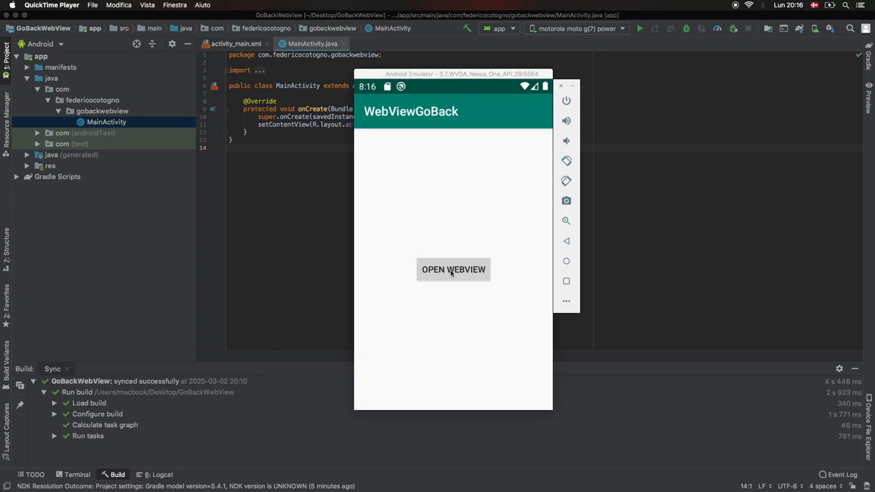
- Demo the finished app: open the WebView, follow a Google link, back out with toasts, then close the emulator
{"action": "left_click", "coordinate": [462, 75]}
{"action": "left_click", "coordinate": [470, 273]}
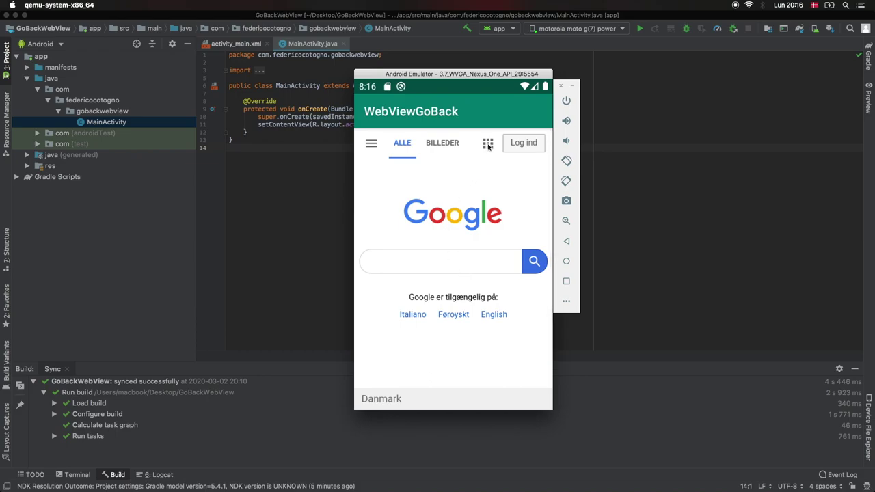
{"action": "left_click", "coordinate": [487, 143]}
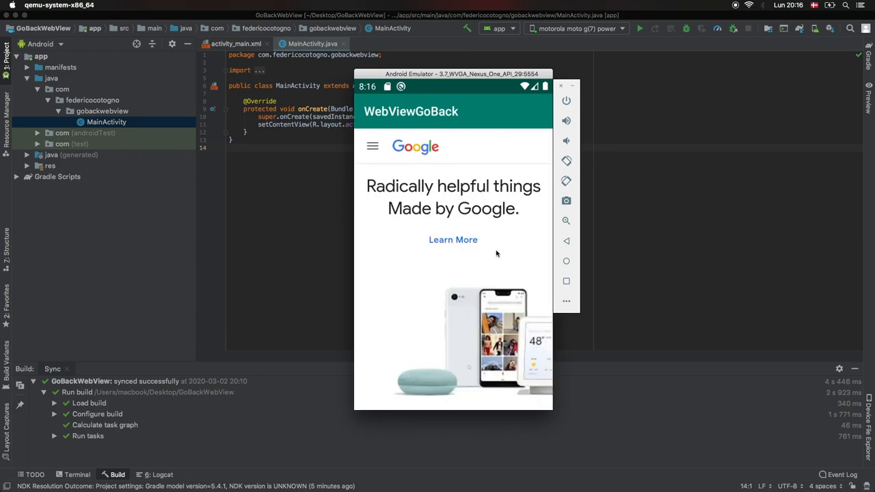
{"action": "left_click", "coordinate": [567, 242]}
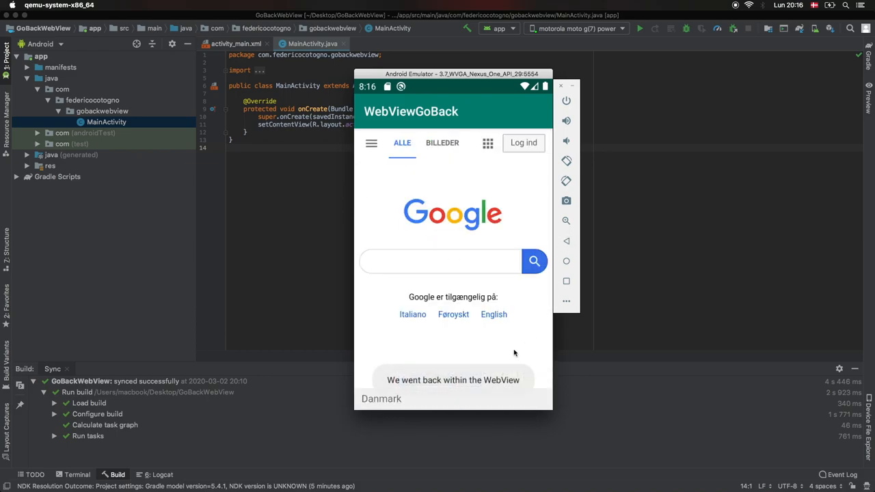
{"action": "left_click", "coordinate": [568, 242]}
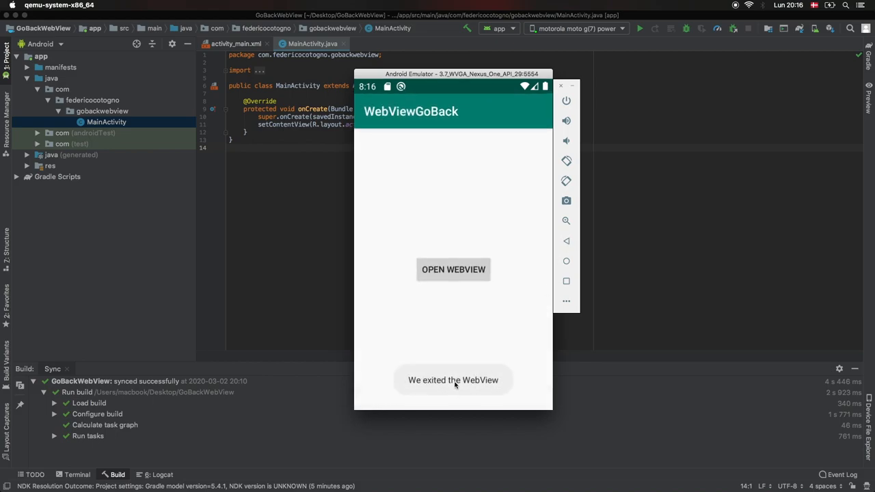
{"action": "left_click", "coordinate": [566, 241]}
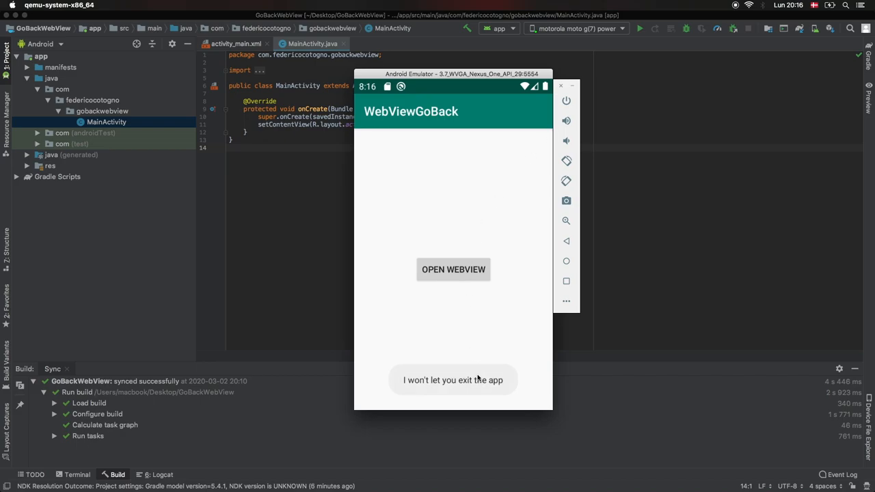
{"action": "left_click", "coordinate": [571, 87]}
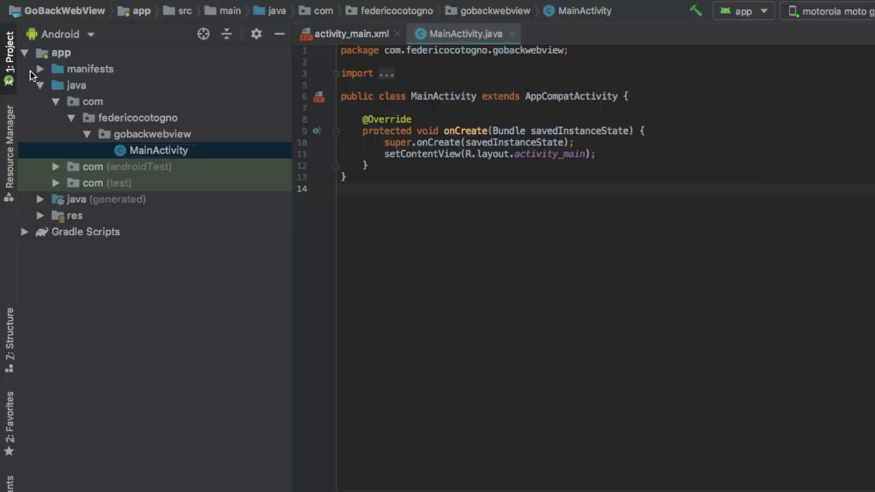
- Declare the android.permission.INTERNET uses-permission above the application block in AndroidManifest.xml
{"action": "left_click", "coordinate": [28, 67]}
{"action": "double_click", "coordinate": [132, 85]}
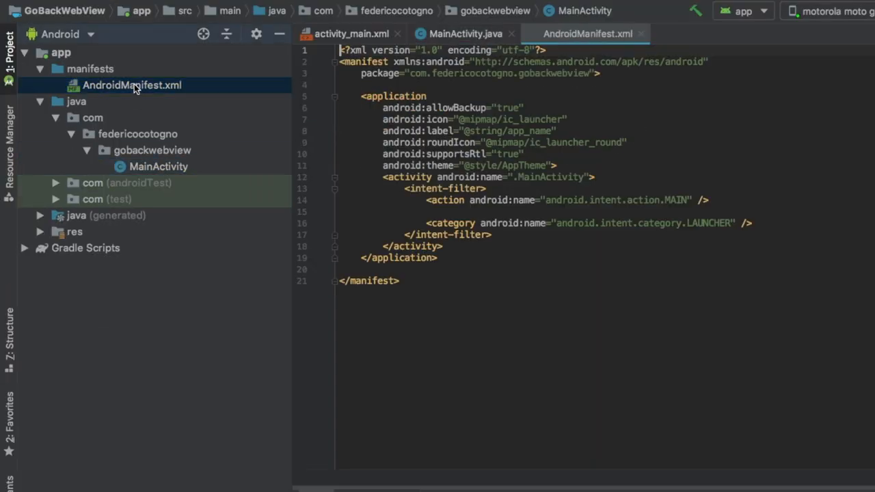
{"action": "left_click", "coordinate": [617, 77]}
{"action": "key", "text": "Return"}
{"action": "key", "text": "Return"}
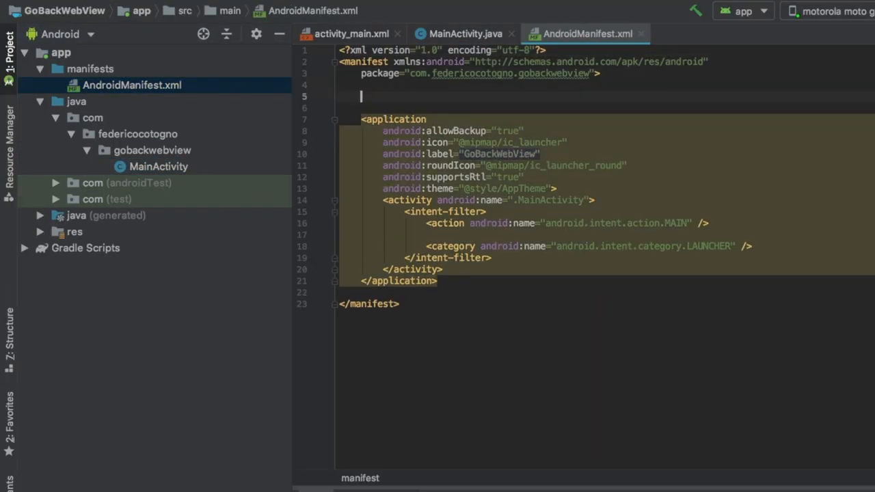
{"action": "type", "text": "<u"}
{"action": "key", "text": "Return"}
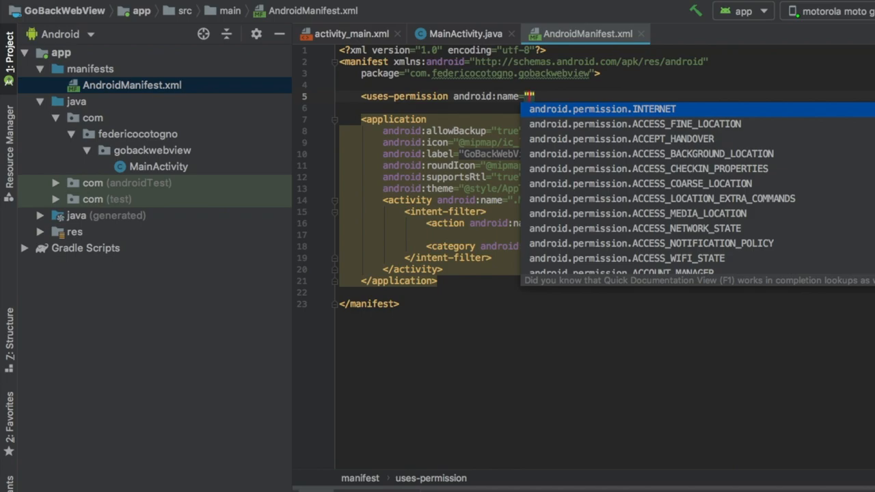
{"action": "key", "text": "Return"}
{"action": "type", "text": "/>"}
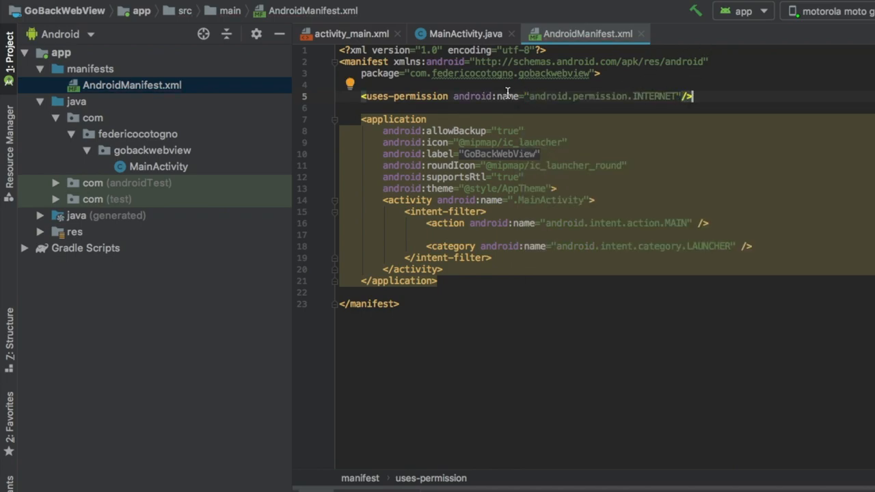
{"action": "left_click", "coordinate": [156, 166]}
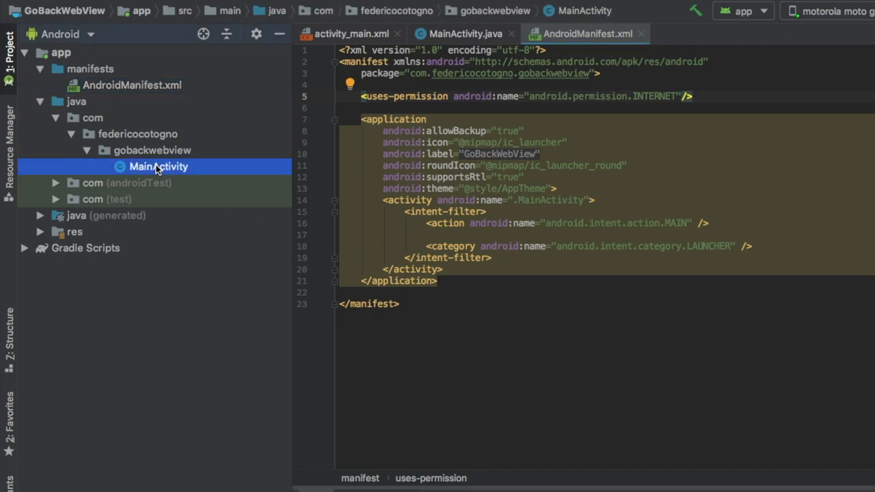
- Create a new Empty Activity named Main2Activity with default settings in the gobackwebview package
{"action": "right_click", "coordinate": [156, 167]}
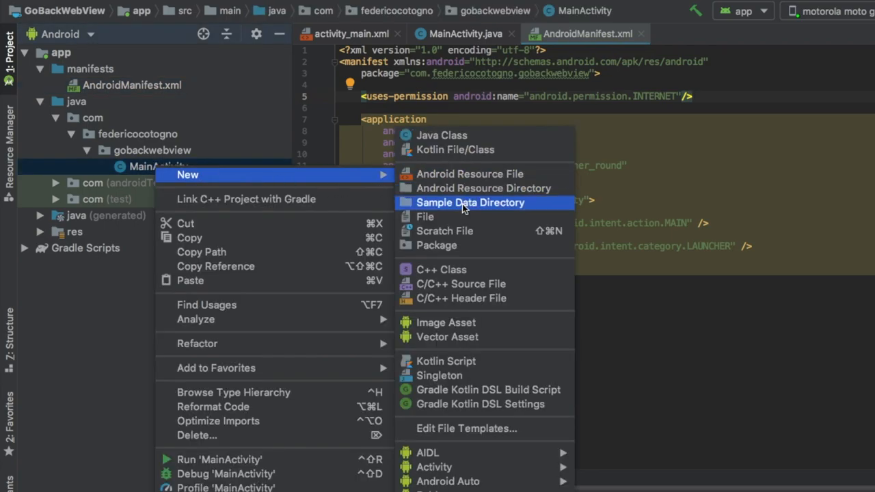
{"action": "mouse_move", "coordinate": [324, 372]}
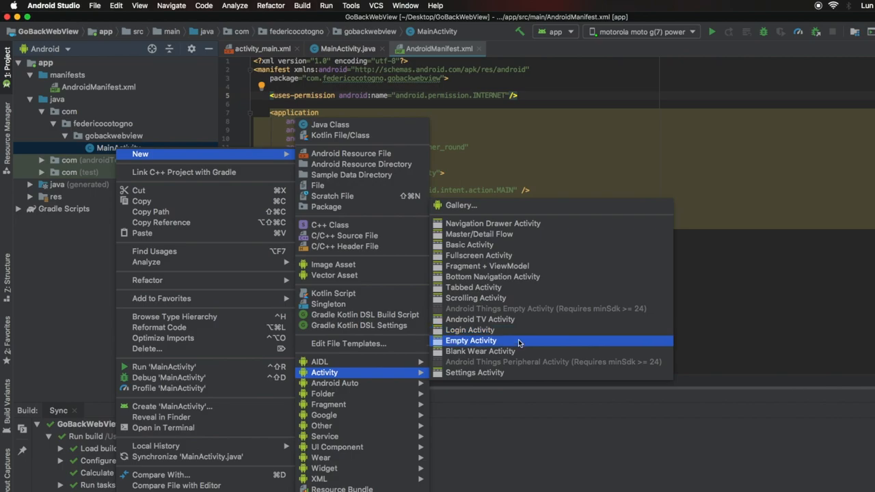
{"action": "left_click", "coordinate": [519, 340]}
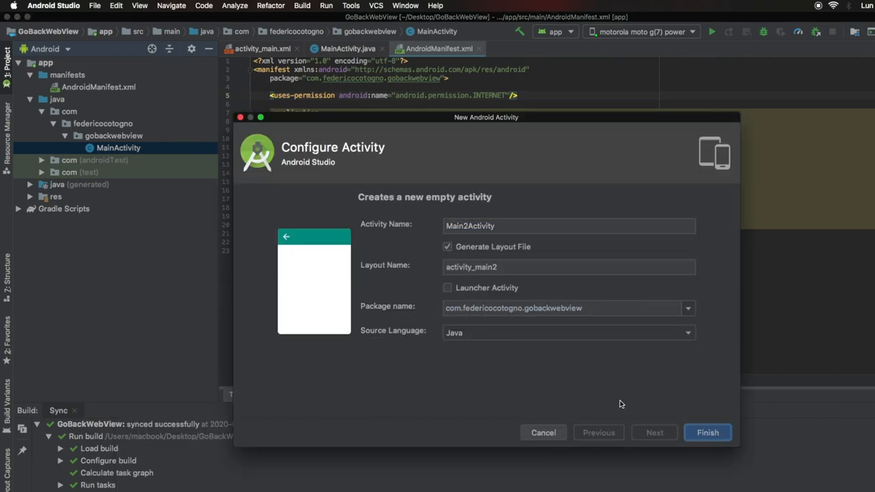
{"action": "left_click", "coordinate": [708, 433]}
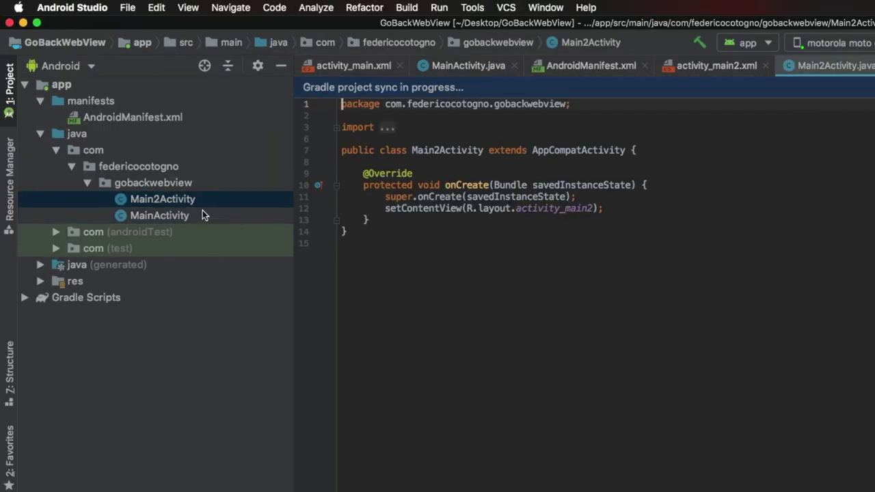
{"action": "double_click", "coordinate": [159, 216]}
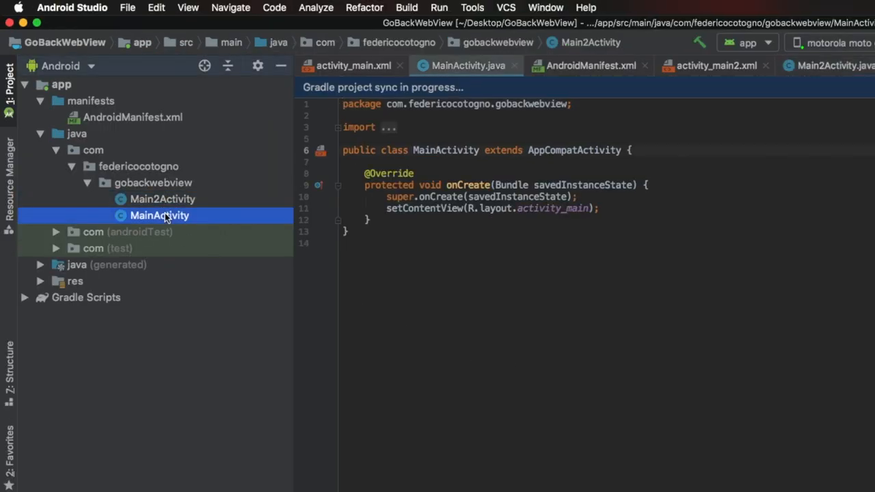
- Change the Hello World TextView into a Button with android:id button1 and text Open WebView
{"action": "left_click", "coordinate": [352, 65]}
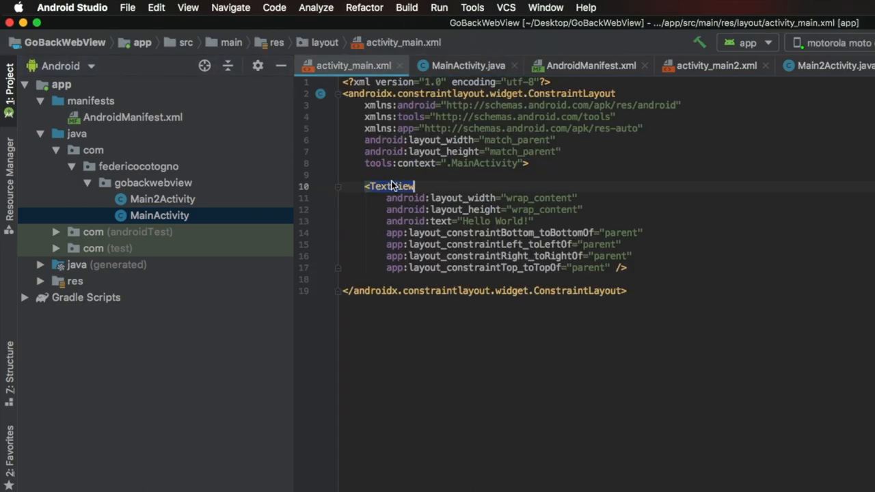
{"action": "type", "text": "Button"}
{"action": "key", "text": "Escape"}
{"action": "key", "text": "Return"}
{"action": "type", "text": "Button"}
{"action": "key", "text": "Return"}
{"action": "type", "text": "android:id=\""}
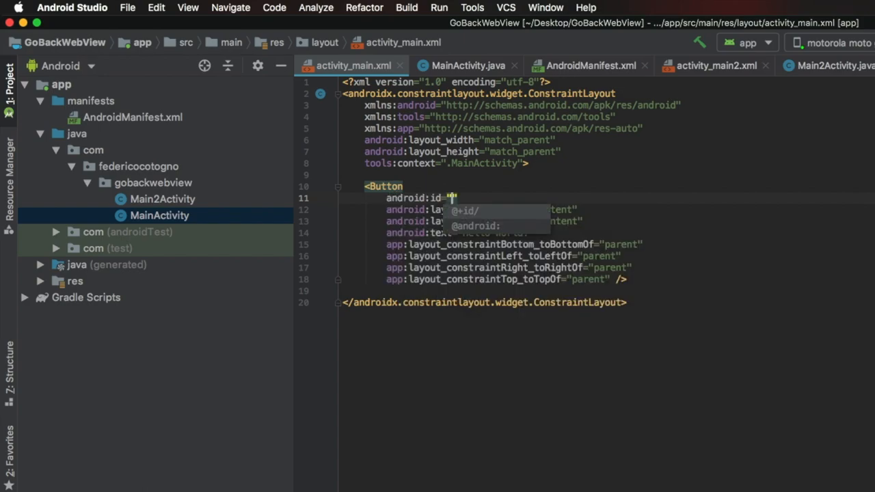
{"action": "key", "text": "Return"}
{"action": "type", "text": "button1"}
{"action": "key", "text": "Escape"}
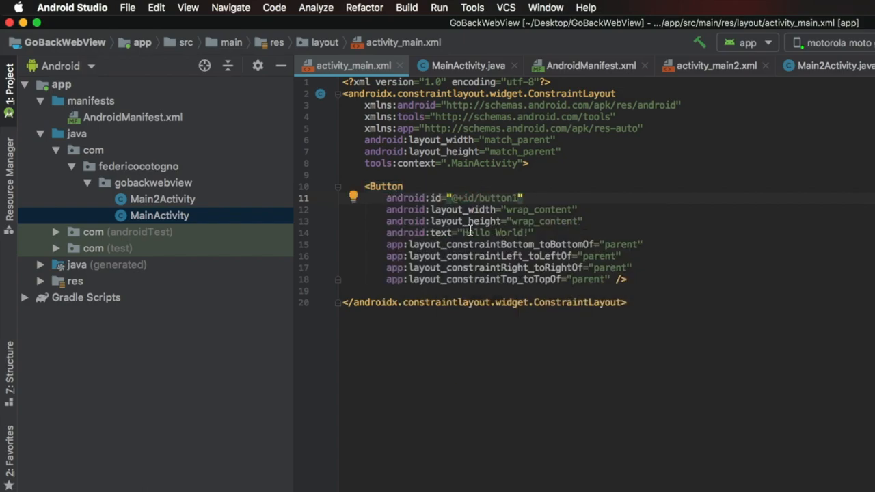
{"action": "left_click_drag", "start_coordinate": [462, 233], "coordinate": [535, 233]}
{"action": "type", "text": "Open WebView"}
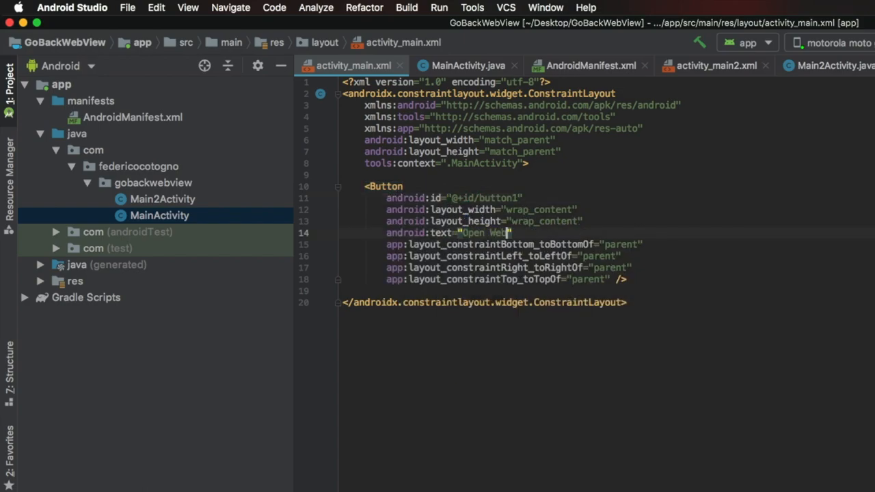
- Declare a Button field and bind it to R.id.button1 after setContentView in MainActivity
{"action": "left_click", "coordinate": [464, 65]}
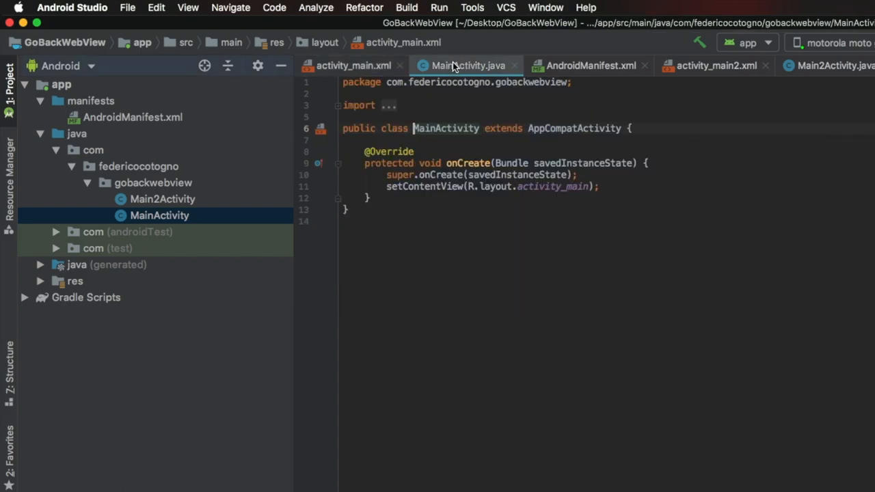
{"action": "left_click", "coordinate": [640, 128]}
{"action": "key", "text": "Return"}
{"action": "type", "text": "Button button;"}
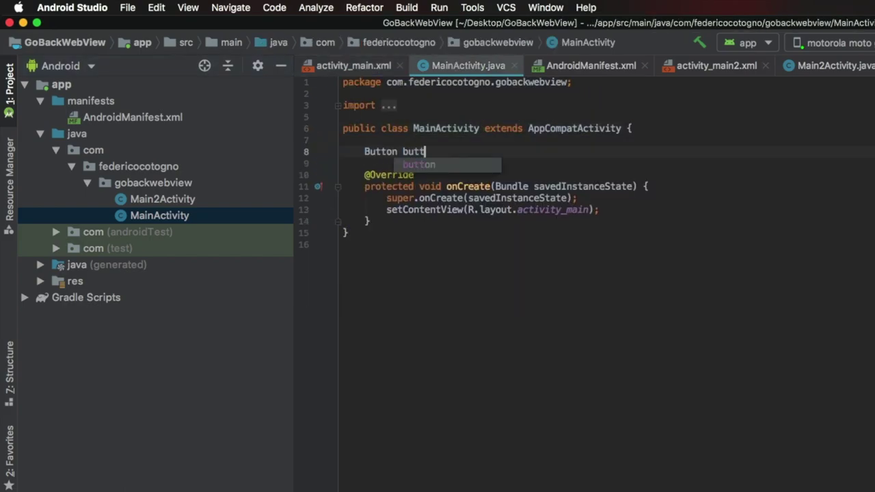
{"action": "left_click", "coordinate": [601, 209]}
{"action": "key", "text": "Return"}
{"action": "key", "text": "Return"}
{"action": "type", "text": "utton = findViewById(R.id."}
{"action": "key", "text": "Return"}
{"action": "type", "text": ");"}
{"action": "key", "text": "Return"}
{"action": "key", "text": "Return"}
{"action": "type", "text": "bu"}
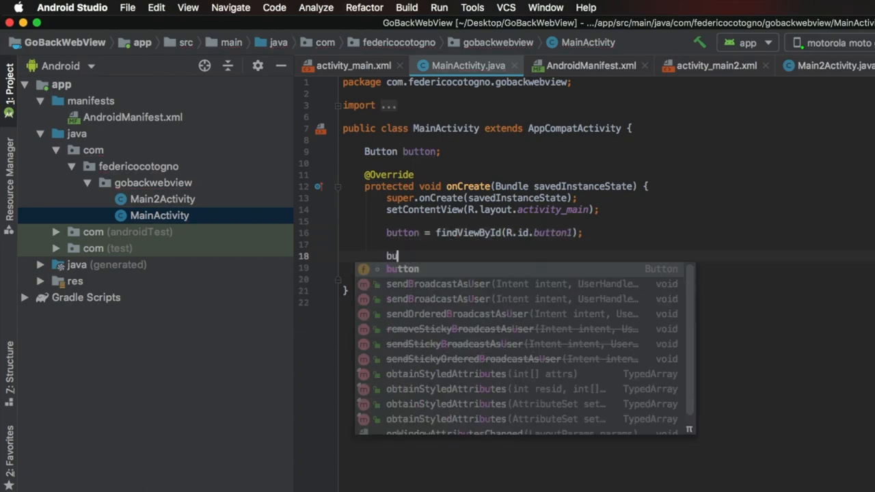
{"action": "type", "text": "tton.setOn"}
- Add a click listener that builds an Intent to Main2Activity.class and calls startActivity
{"action": "key", "text": "Return"}
{"action": "type", "text": "new View);"}
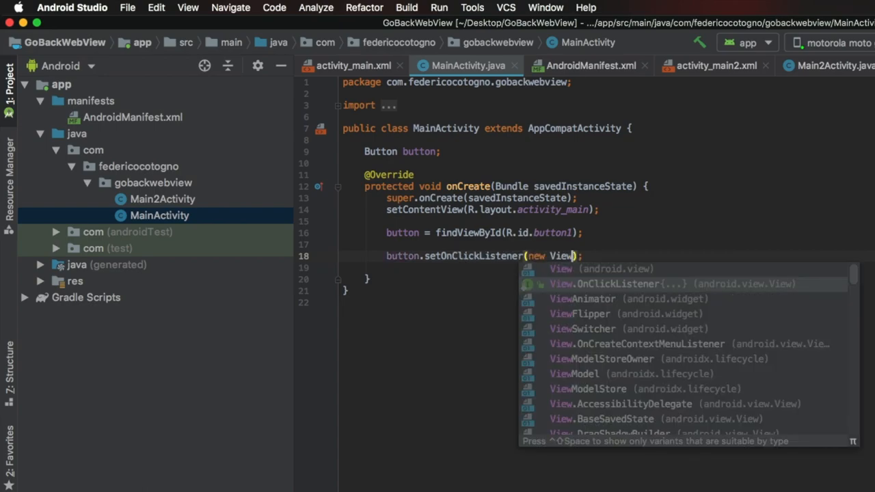
{"action": "key", "text": "Down"}
{"action": "key", "text": "Return"}
{"action": "key", "text": "Return"}
{"action": "type", "text": "Intent"}
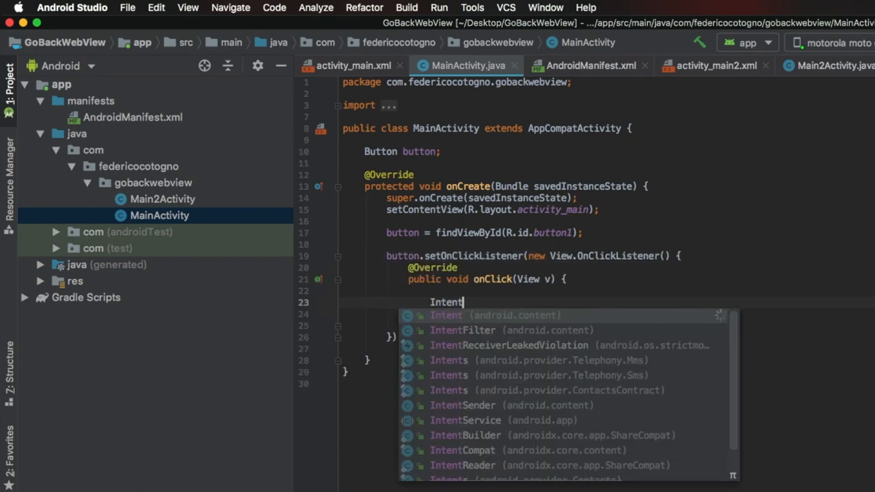
{"action": "type", "text": " intent = new Intent("}
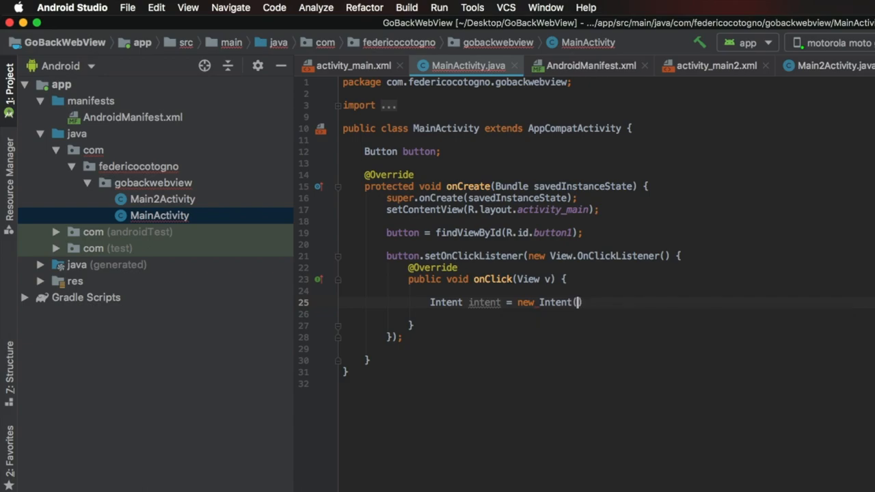
{"action": "type", "text": "Main"}
{"action": "key", "text": "Tab"}
{"action": "type", "text": ".this, Main"}
{"action": "key", "text": "Tab"}
{"action": "type", "text": "class);"}
{"action": "key", "text": "Return"}
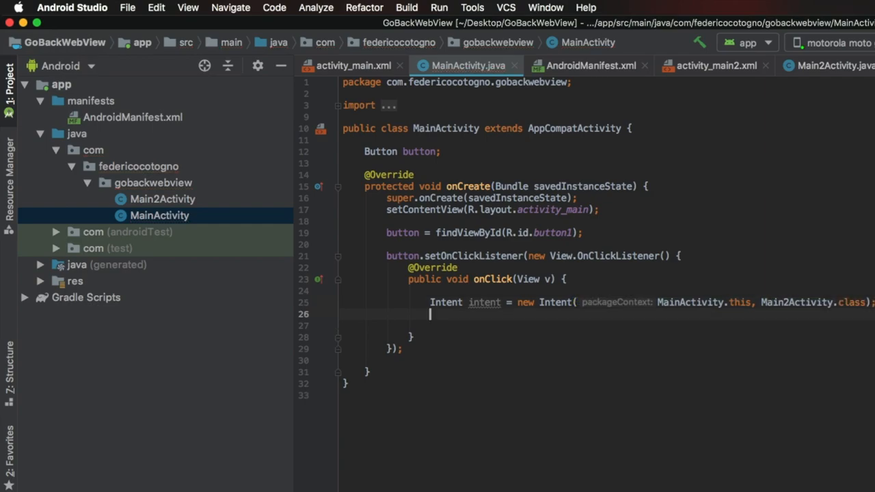
{"action": "type", "text": "start"}
{"action": "key", "text": "Tab"}
{"action": "type", "text": "intent"}
{"action": "left_click", "coordinate": [573, 329]}
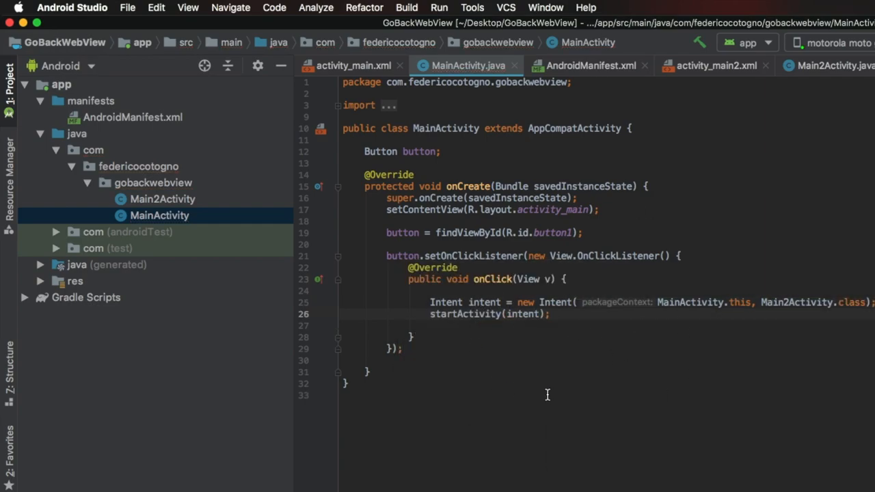
{"action": "left_click", "coordinate": [716, 66]}
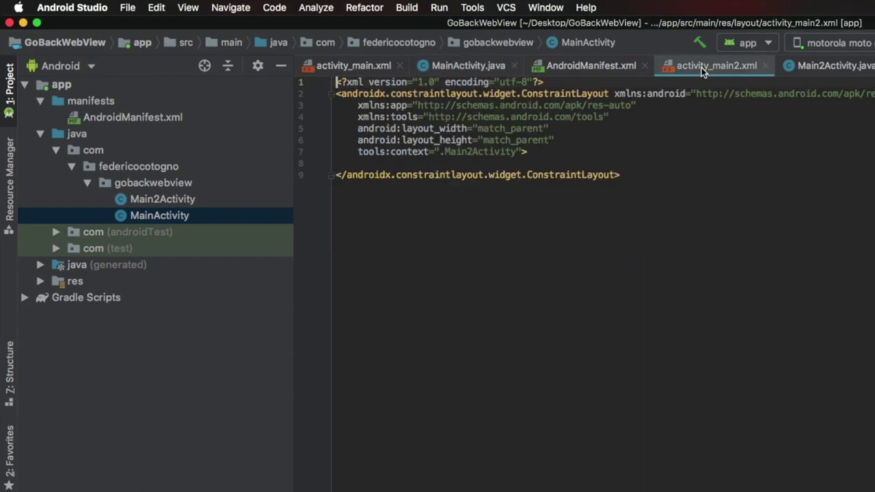
- Insert a match_parent WebView with id webView1 into activity_main2.xml
{"action": "left_click", "coordinate": [587, 174]}
{"action": "type", "text": "<We"}
{"action": "key", "text": "Tab"}
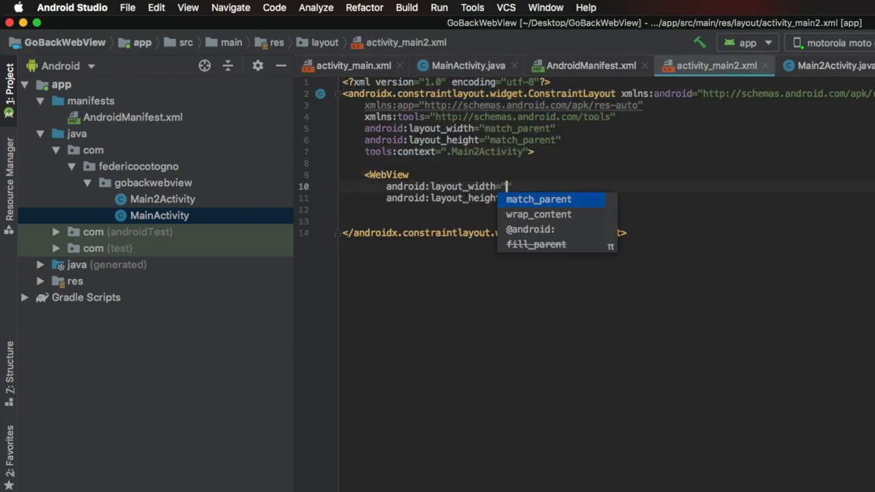
{"action": "key", "text": "Return"}
{"action": "key", "text": "Return"}
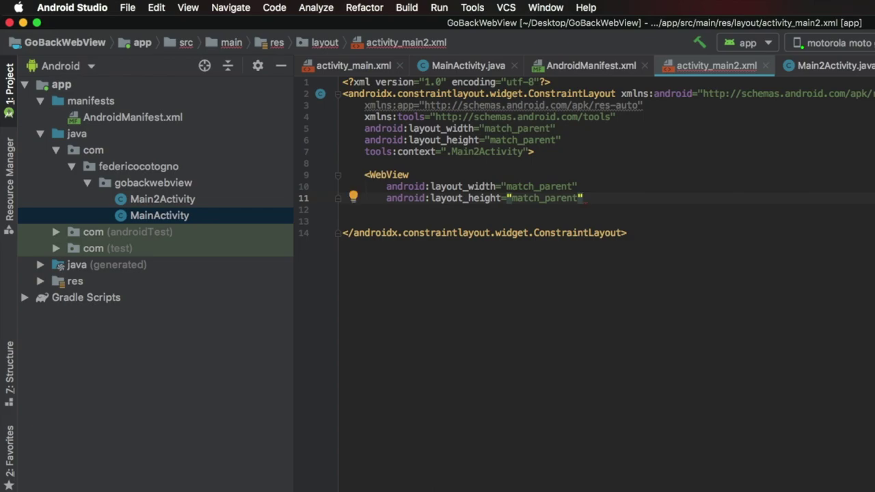
{"action": "type", "text": "/>"}
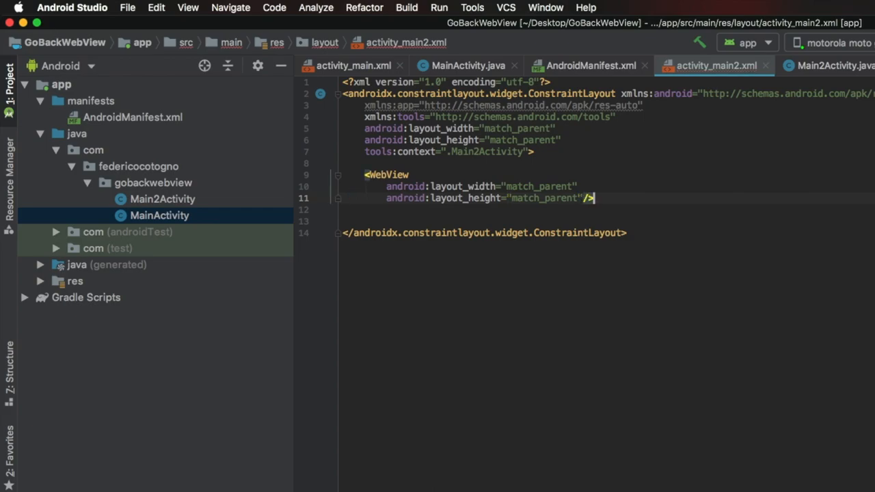
{"action": "type", "text": "id"}
{"action": "key", "text": "Return"}
{"action": "type", "text": "webView1\""}
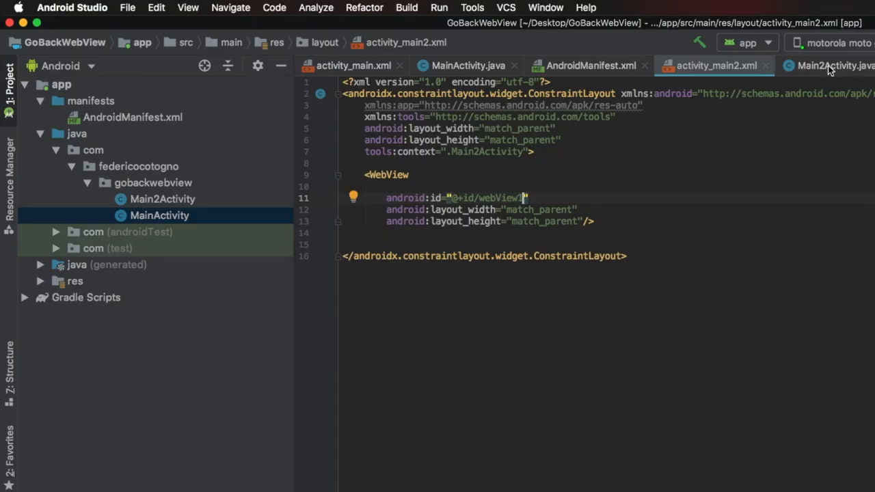
- Declare a WebView webView field in Main2Activity
{"action": "key", "text": "Return"}
{"action": "type", "text": "Web"}
{"action": "key", "text": "Return"}
{"action": "type", "text": "webview"}
{"action": "key", "text": "Return"}
{"action": "type", "text": ";"}
- Bind webView to R.id.webView1 and set a new WebViewClient on it in onCreate
{"action": "left_click", "coordinate": [615, 209]}
{"action": "key", "text": "Return"}
{"action": "key", "text": "Return"}
{"action": "key", "text": "Return"}
{"action": "type", "text": "ebView= "}
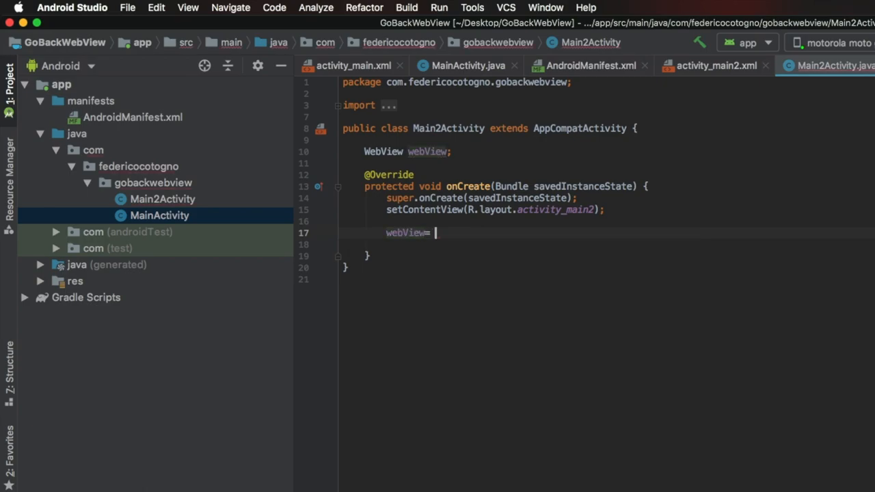
{"action": "type", "text": "findViewById(R.id.we"}
{"action": "key", "text": "Return"}
{"action": "type", "text": ");"}
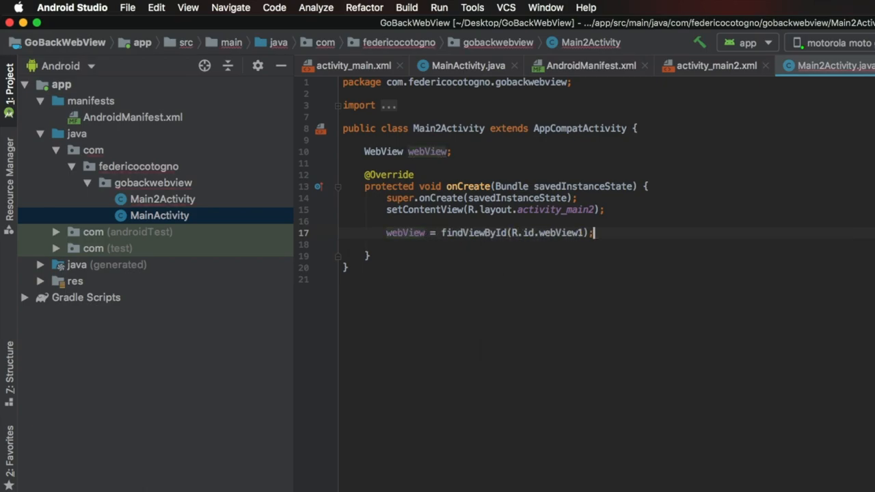
{"action": "key", "text": "Return"}
{"action": "key", "text": "Return"}
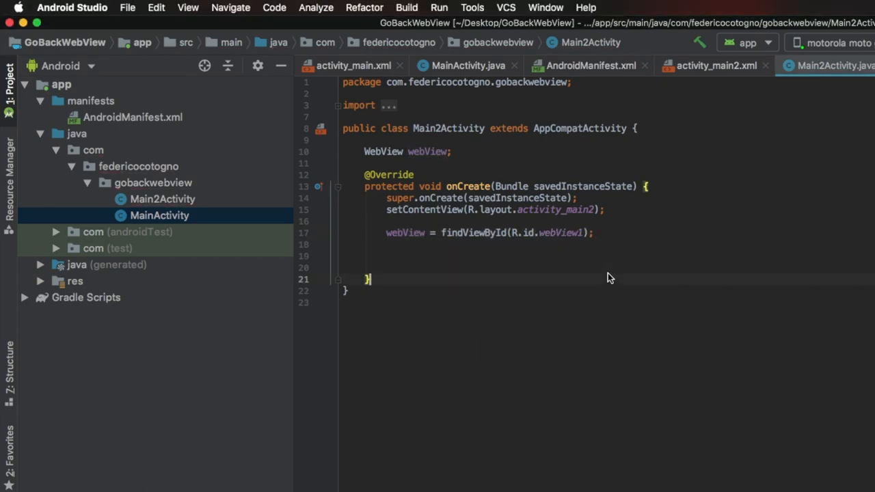
{"action": "left_click", "coordinate": [450, 252]}
{"action": "type", "text": "webView.set"}
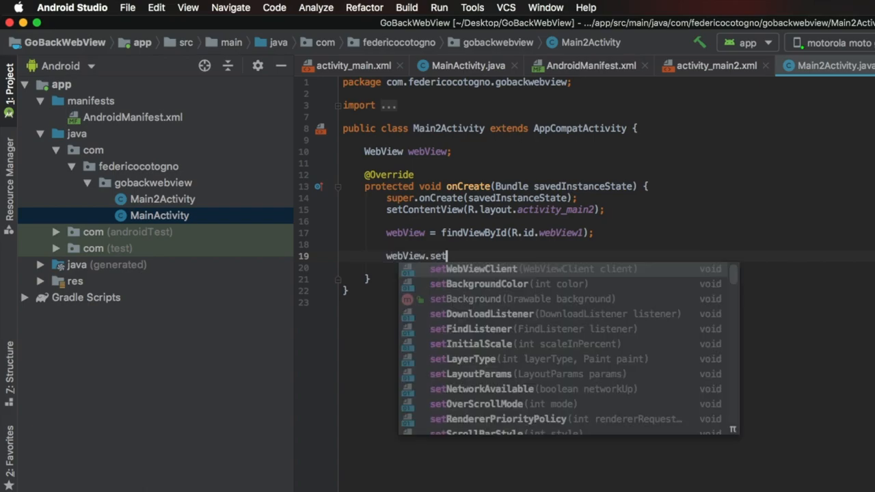
{"action": "key", "text": "Return"}
{"action": "type", "text": ";"}
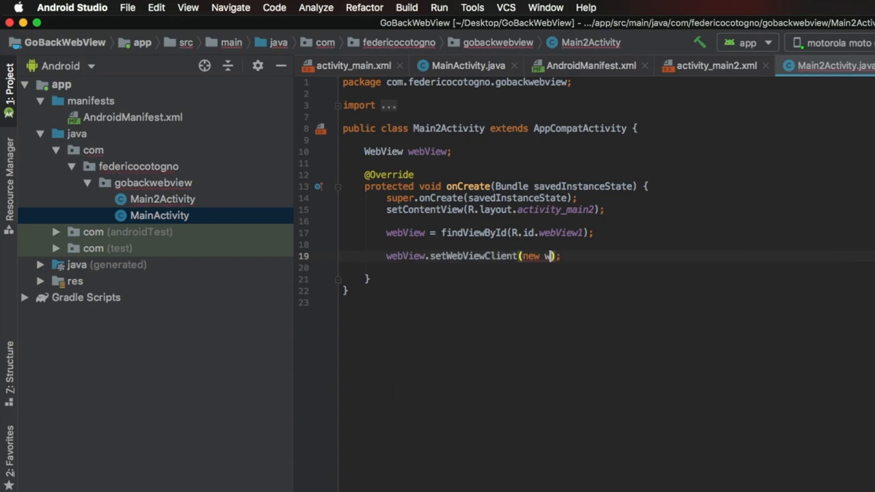
{"action": "type", "text": "new W"}
{"action": "key", "text": "Return"}
{"action": "key", "text": "End"}
{"action": "key", "text": "Return"}
{"action": "key", "text": "Return"}
{"action": "type", "text": "webView.lo"}
{"action": "key", "text": "Return"}
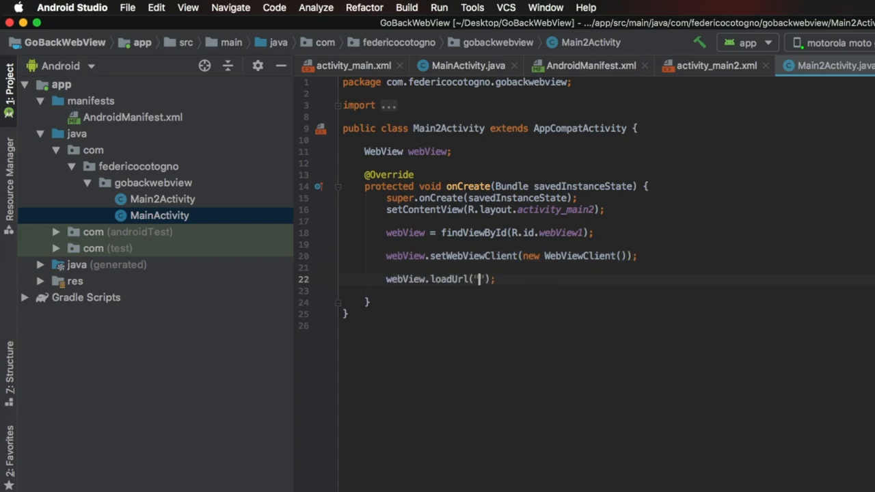
{"action": "type", "text": "https://www.google.it/"}
{"action": "key", "text": "Home"}
{"action": "type", "text": "\""}
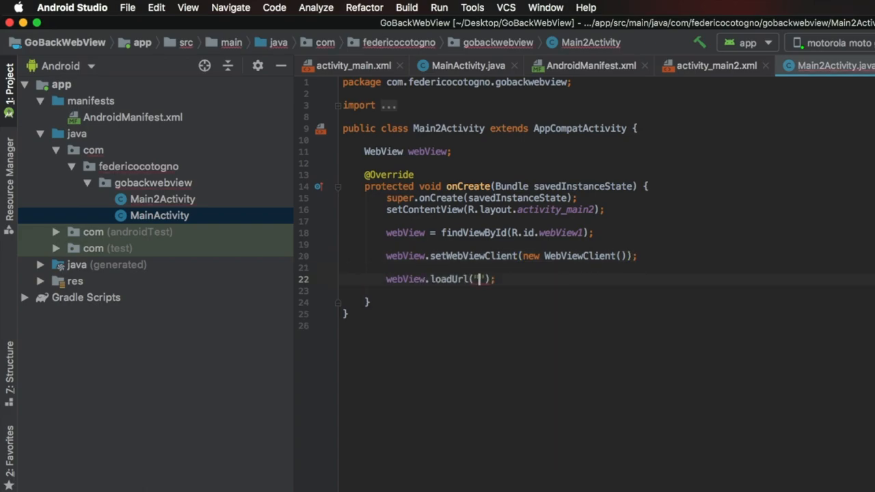
{"action": "key", "text": "End"}
{"action": "type", "text": "\""}
{"action": "left_click", "coordinate": [372, 302]}
- Override onBackPressed so it calls webView.goBack() when webView.canGoBack(), else the super call
{"action": "key", "text": "Return"}
{"action": "key", "text": "Return"}
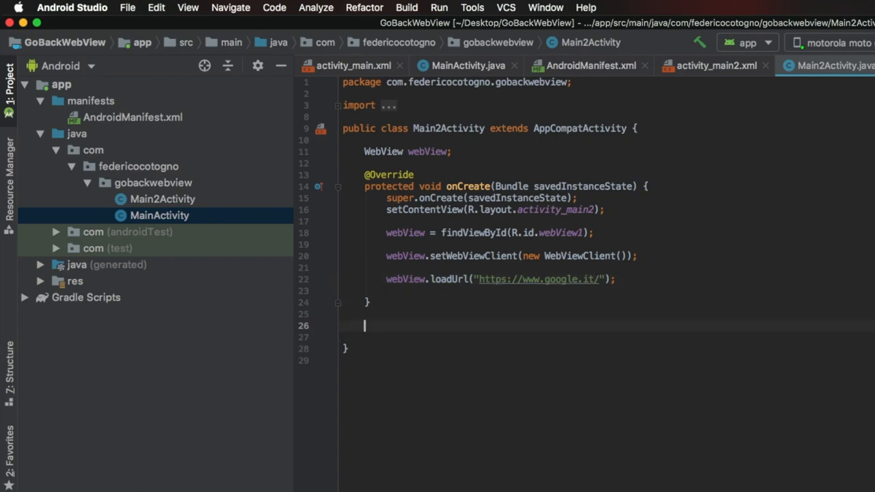
{"action": "type", "text": "Bac"}
{"action": "key", "text": "Return"}
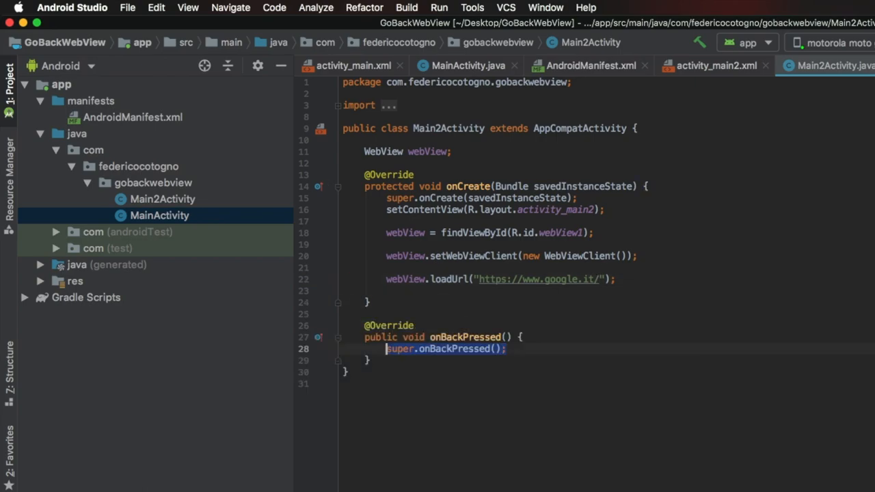
{"action": "key", "text": "Home"}
{"action": "key", "text": "Return"}
{"action": "key", "text": "Return"}
{"action": "key", "text": "Return"}
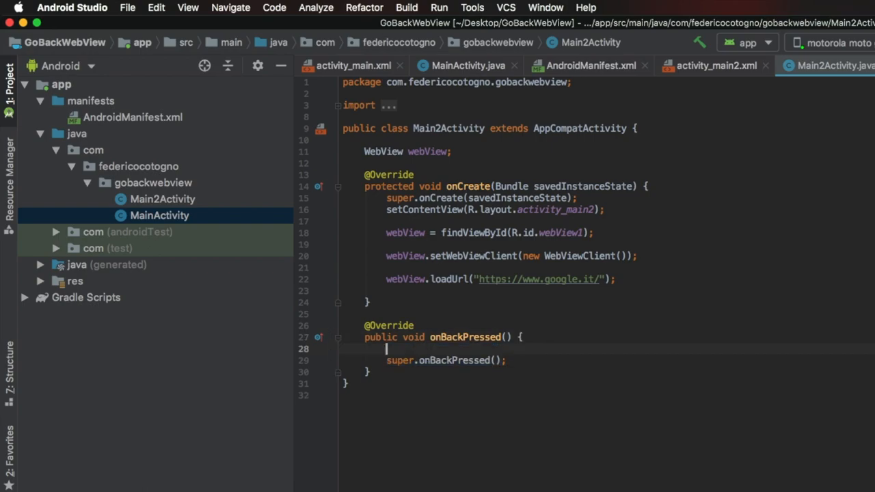
{"action": "key", "text": "Up"}
{"action": "key", "text": "Up"}
{"action": "key", "text": "Up"}
{"action": "type", "text": "if "}
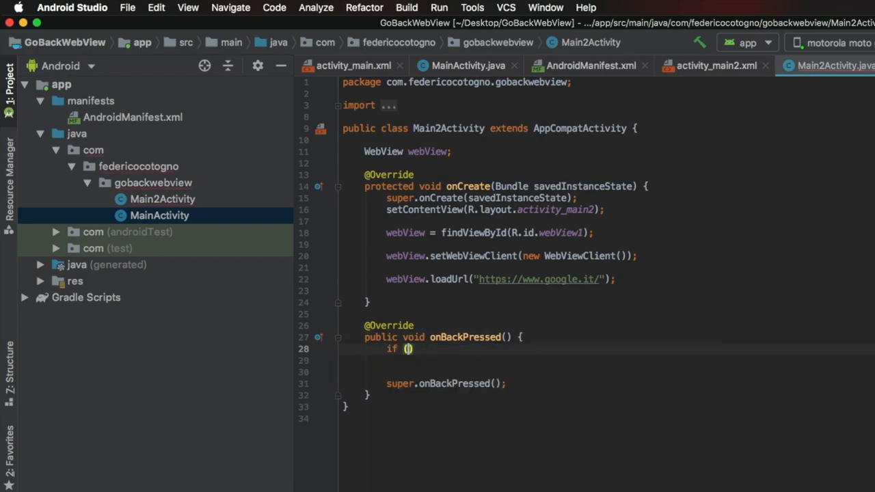
{"action": "type", "text": "(webVi"}
{"action": "key", "text": "Return"}
{"action": "type", "text": ".can"}
{"action": "key", "text": "Return"}
{"action": "type", "text": "{"}
{"action": "key", "text": "Return"}
{"action": "type", "text": "we"}
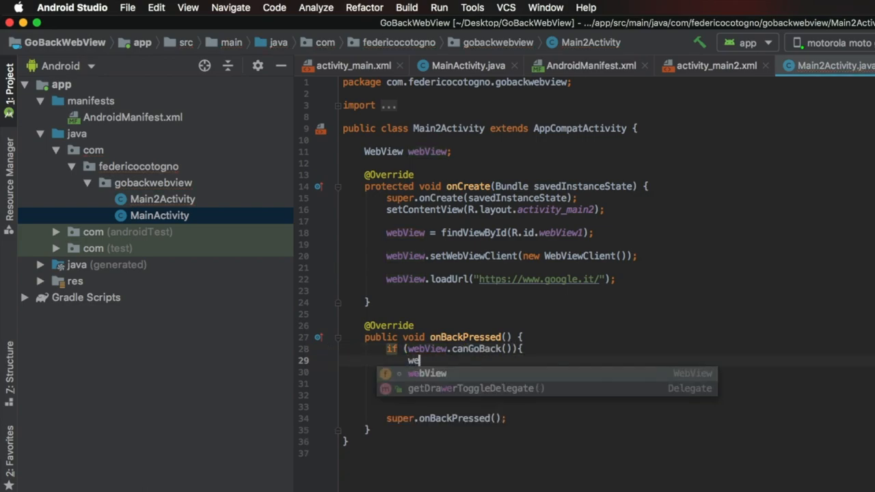
{"action": "key", "text": "Return"}
{"action": "type", "text": ".goB"}
{"action": "key", "text": "Return"}
{"action": "type", "text": ";"}
- Reformat the whole file and tidy the blank lines in the else branch
{"action": "left_click", "coordinate": [412, 385]}
{"action": "type", "text": "else{"}
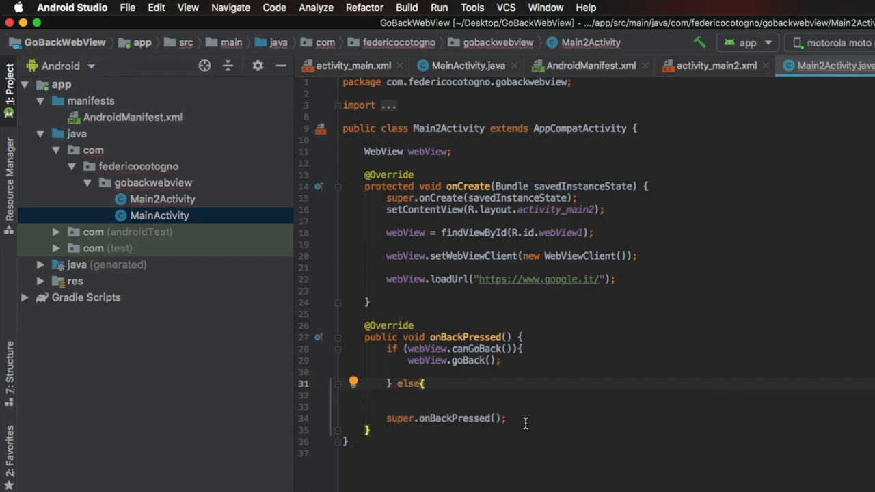
{"action": "key", "text": "Return"}
{"action": "key", "text": "super+a"}
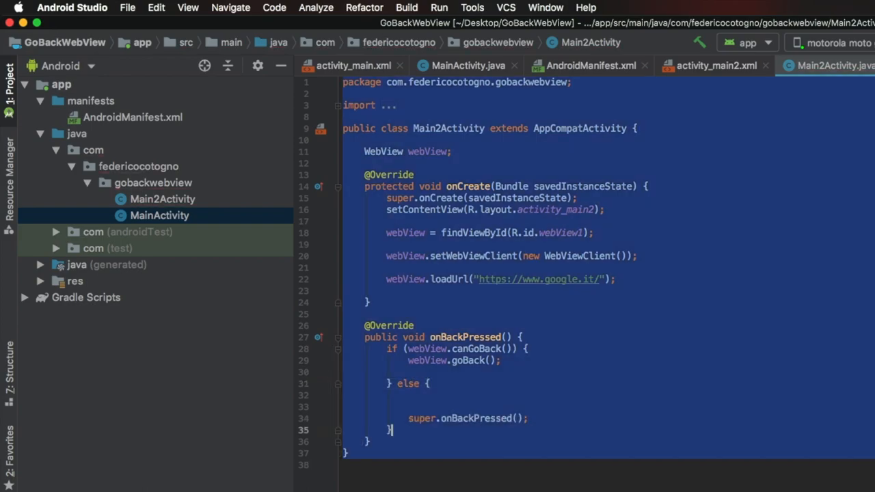
{"action": "key", "text": "super+alt+l"}
{"action": "left_click", "coordinate": [490, 406]}
{"action": "key", "text": "BackSpace"}
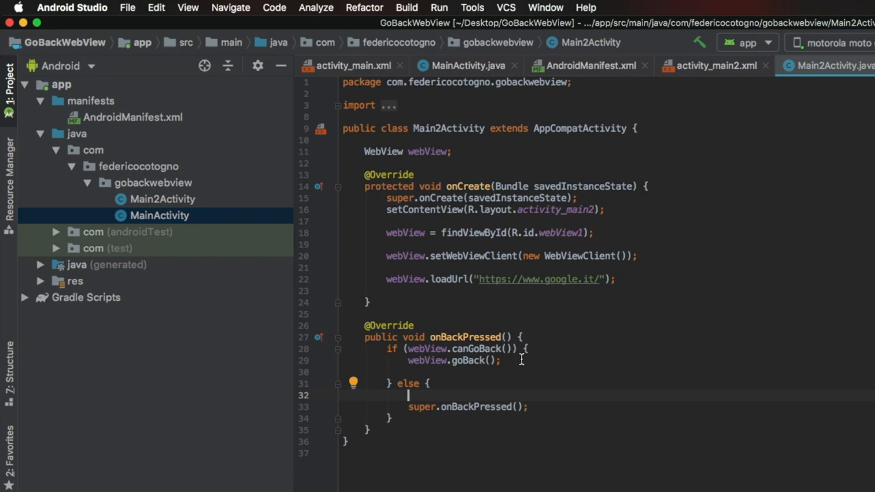
- Add toasts "Going back inside a WebView" in the if branch and "Exiting a WebView" in the else branch
{"action": "left_click", "coordinate": [521, 372]}
{"action": "type", "text": "Toast"}
{"action": "key", "text": "Tab"}
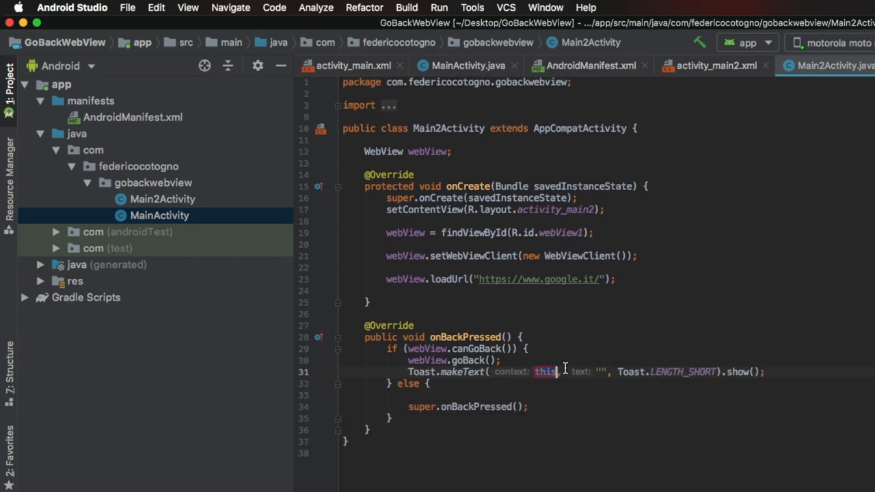
{"action": "type", "text": "Going back inside a We"}
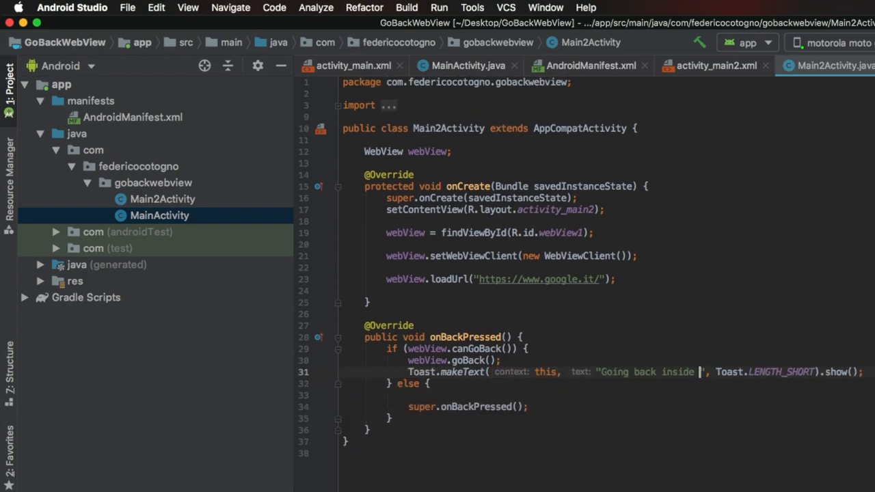
{"action": "type", "text": "bView"}
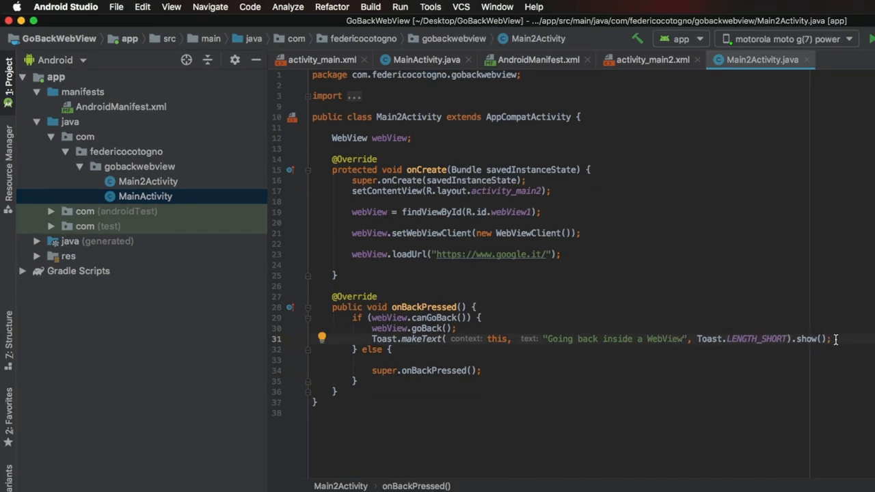
{"action": "left_click", "coordinate": [490, 370]}
{"action": "type", "text": "Toast.makeText(this, \"Going back inside a WebView\", Toast.LENGTH_SHORT).show();"}
{"action": "left_click_drag", "start_coordinate": [683, 361], "coordinate": [549, 360]}
{"action": "type", "text": "Exiting a w"}
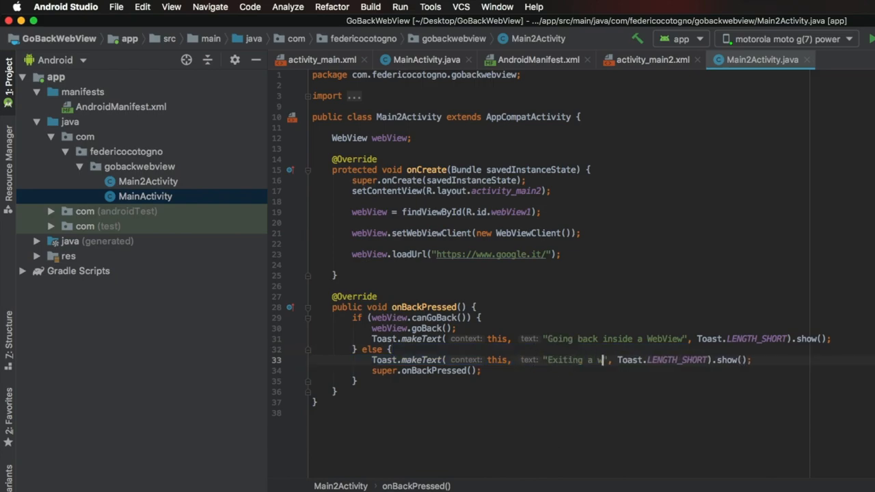
{"action": "type", "text": "ebView"}
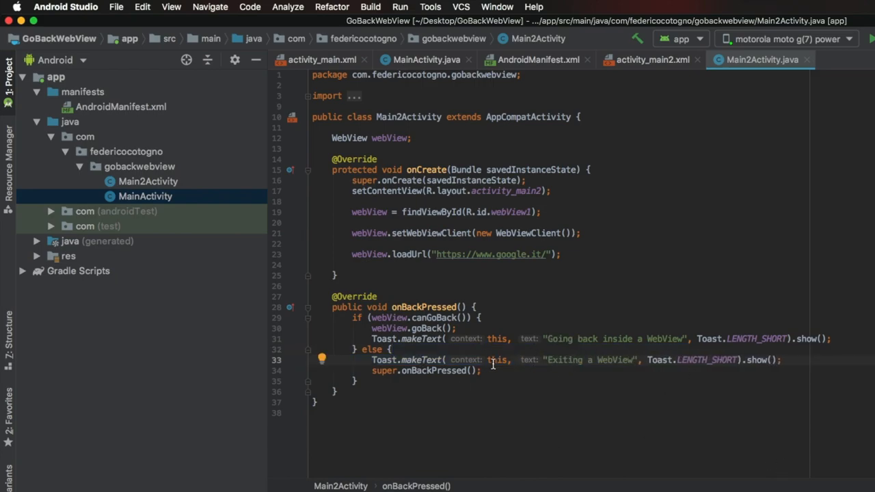
{"action": "left_click", "coordinate": [436, 61]}
- Override MainActivity's onBackPressed to show only a warning Toast, deleting super.onBackPressed()
{"action": "left_click", "coordinate": [353, 339]}
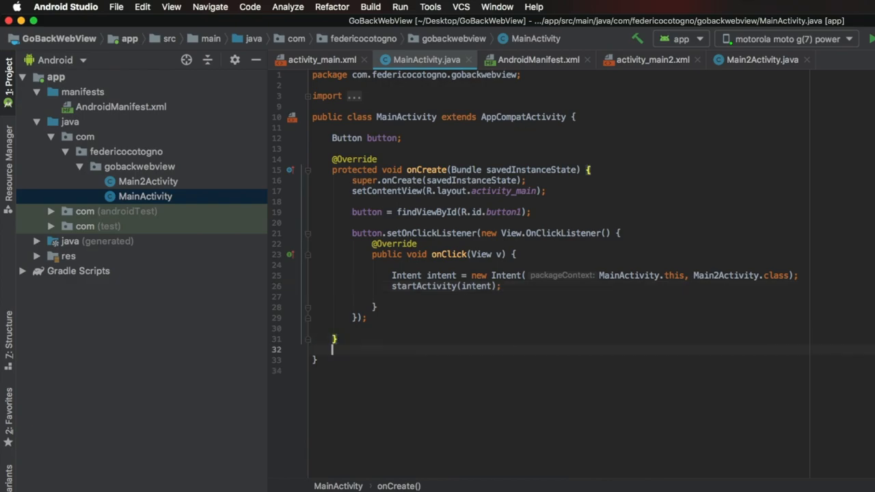
{"action": "key", "text": "Return"}
{"action": "key", "text": "Return"}
{"action": "type", "text": "onBac"}
{"action": "key", "text": "Return"}
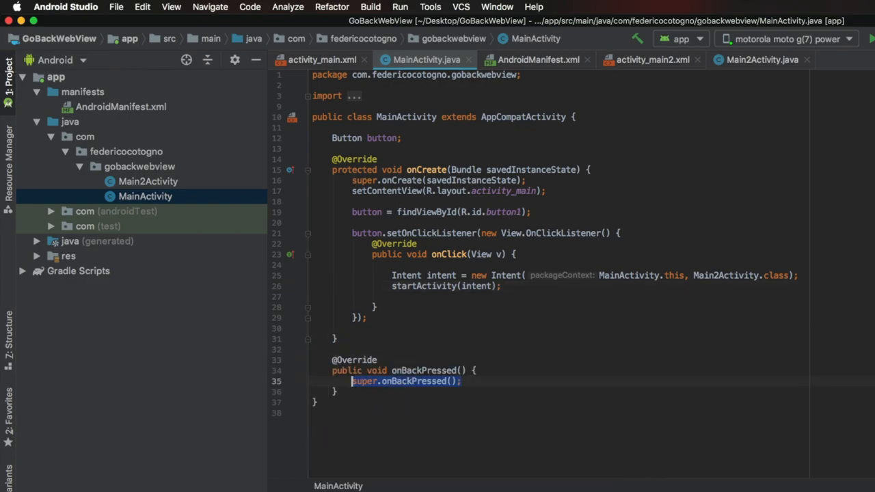
{"action": "key", "text": "Return"}
{"action": "type", "text": "Toast"}
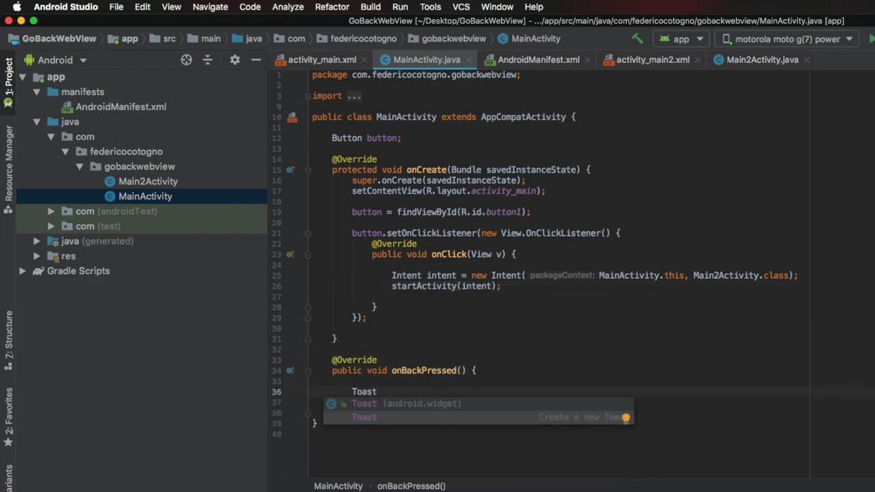
{"action": "key", "text": "Tab"}
{"action": "type", "text": "This will inter"}
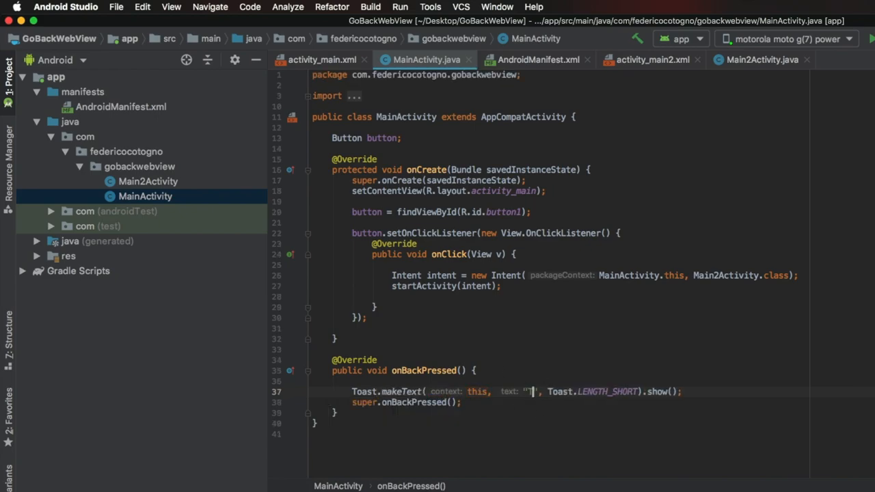
{"action": "type", "text": "fere with exiting from the a"}
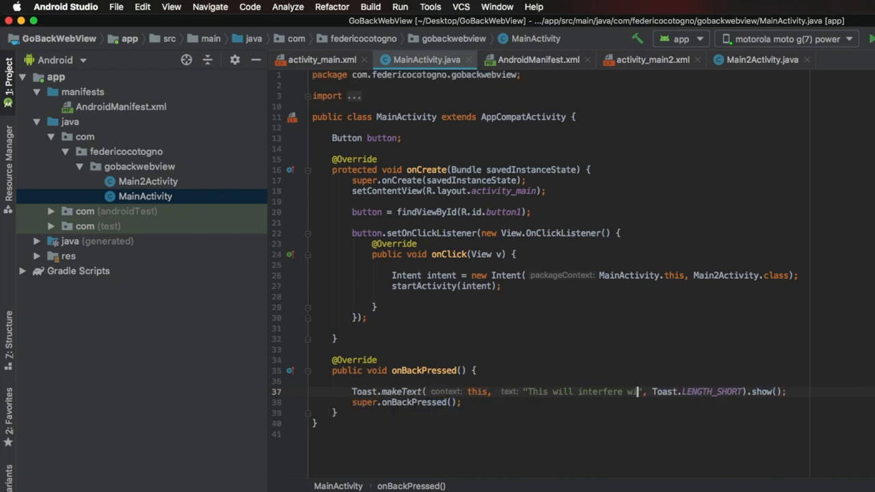
{"action": "type", "text": "pp"}
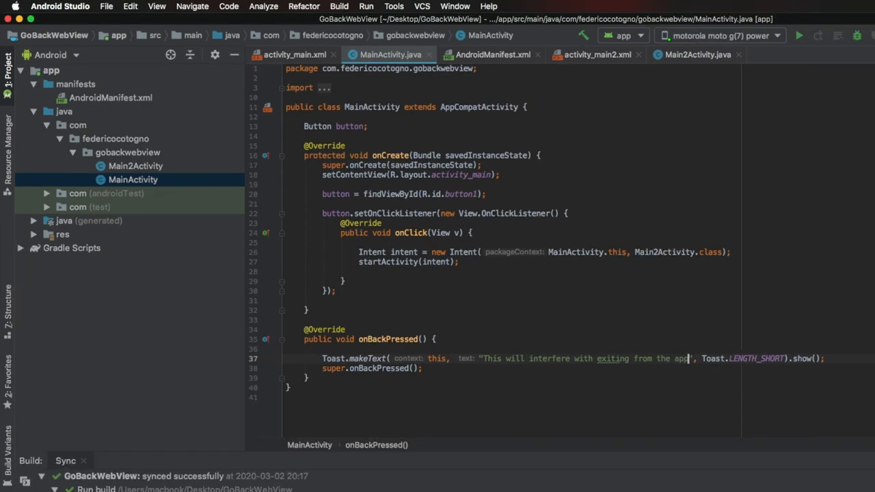
{"action": "left_click_drag", "start_coordinate": [430, 370], "coordinate": [322, 369]}
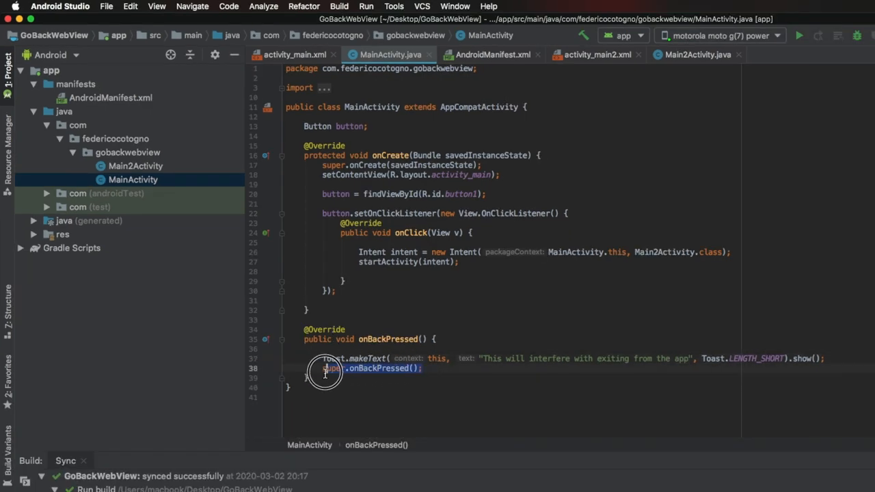
{"action": "key", "text": "BackSpace"}
{"action": "key", "text": "BackSpace"}
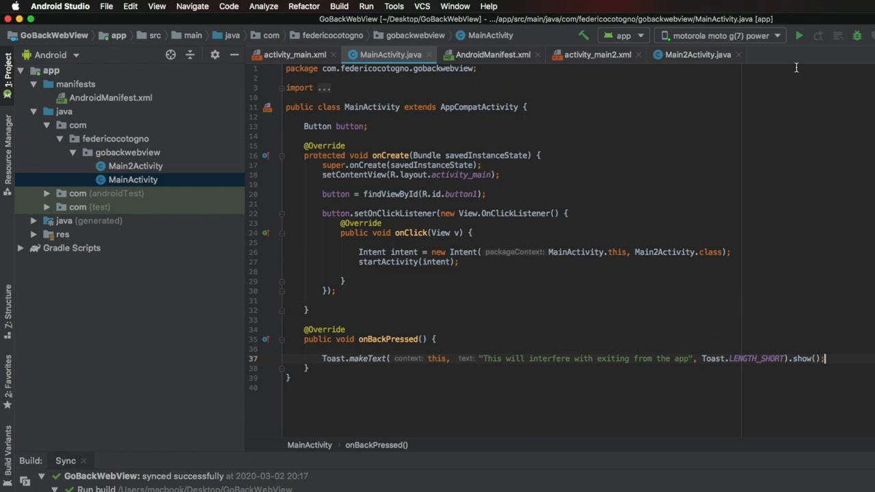
- Run the app on the 3.7 WVGA Nexus One emulator
{"action": "left_click", "coordinate": [779, 36]}
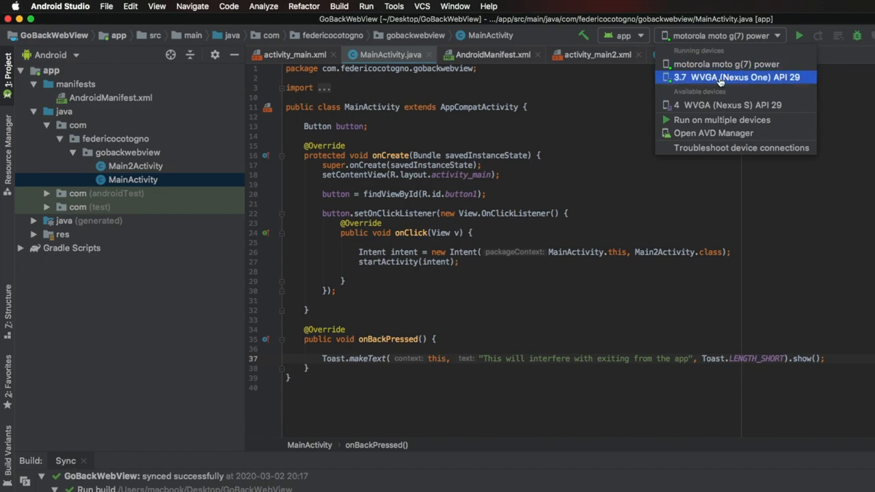
{"action": "left_click", "coordinate": [720, 77]}
{"action": "left_click", "coordinate": [796, 36]}
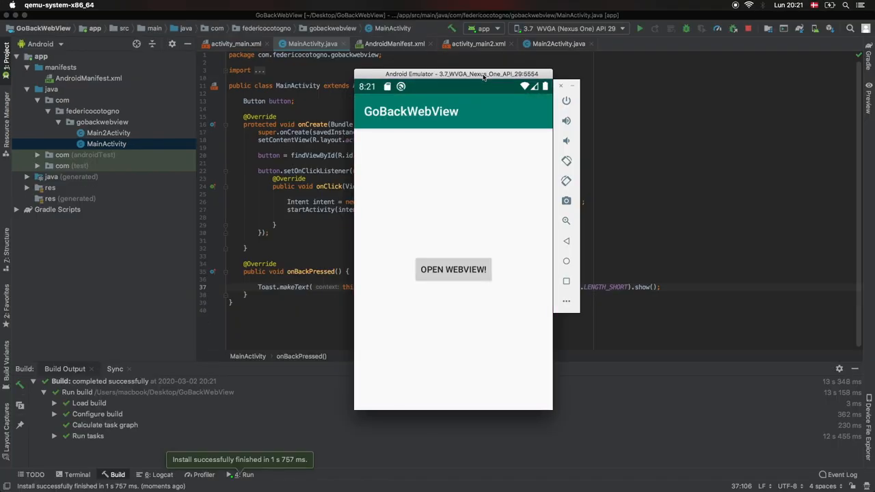
- Open the WebView, visit BILLEDER, then back through Google home and the main screen watching the toasts
{"action": "left_click", "coordinate": [452, 274]}
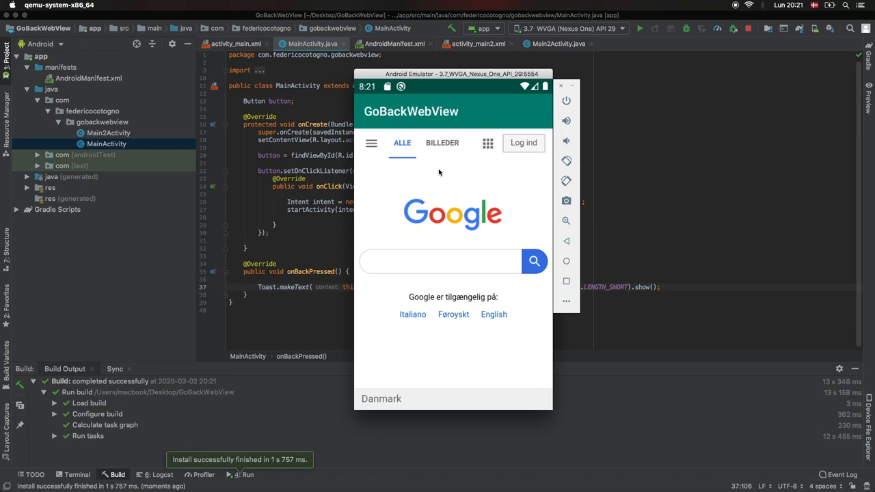
{"action": "left_click", "coordinate": [444, 145]}
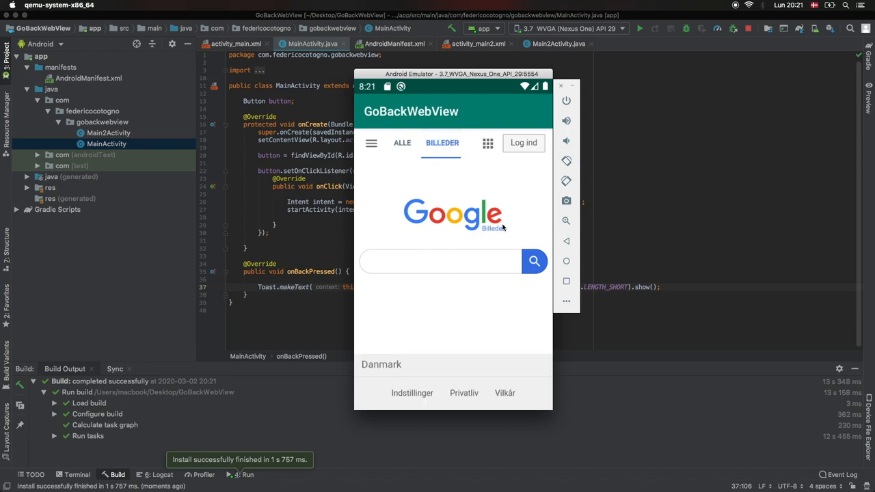
{"action": "left_click", "coordinate": [566, 241]}
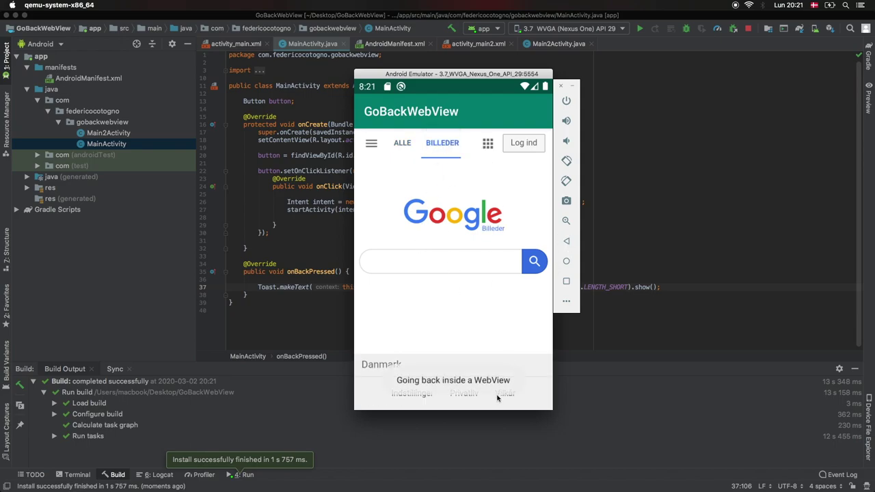
{"action": "left_click", "coordinate": [568, 243]}
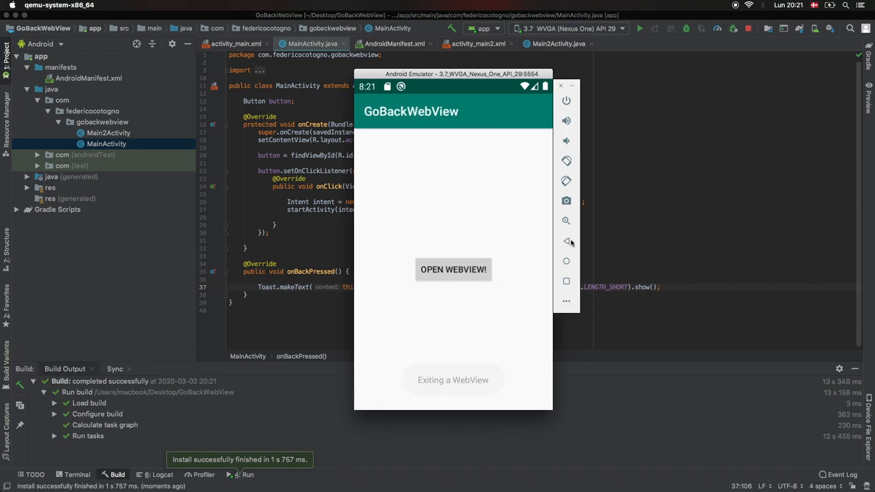
{"action": "left_click", "coordinate": [566, 240]}
{"action": "left_click", "coordinate": [567, 242]}
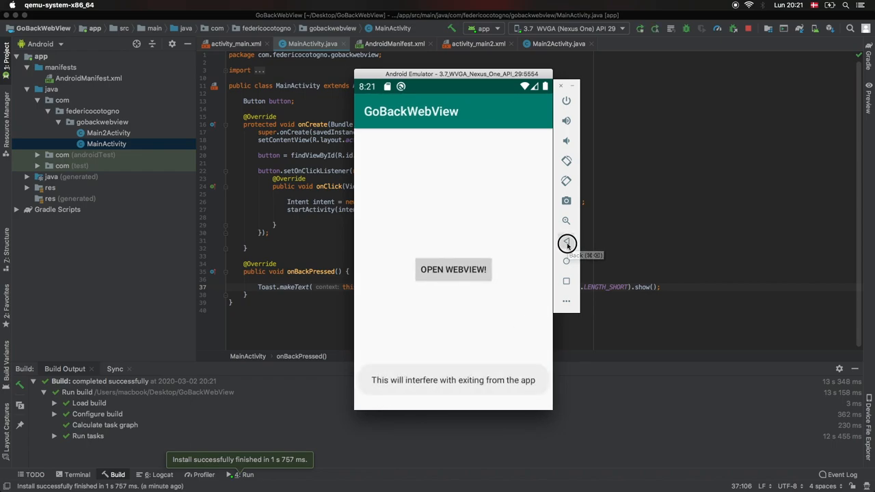